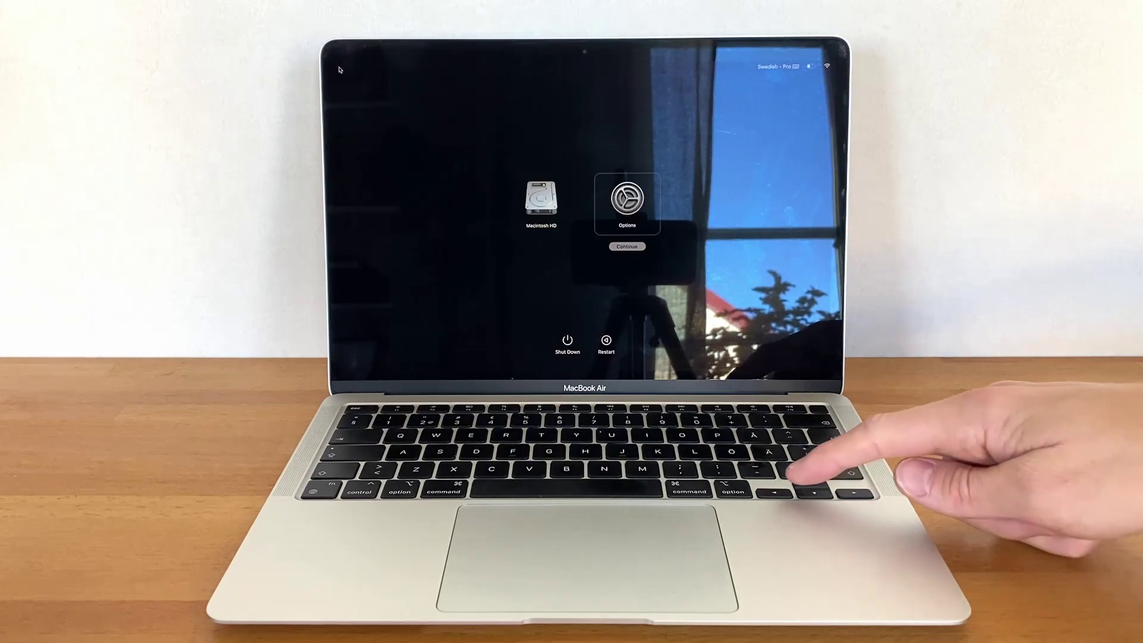
Select the Options icon on the startup screen, briefly switching to Macintosh HD and back.
{"action": "key", "text": "Left"}
{"action": "key", "text": "Right"}
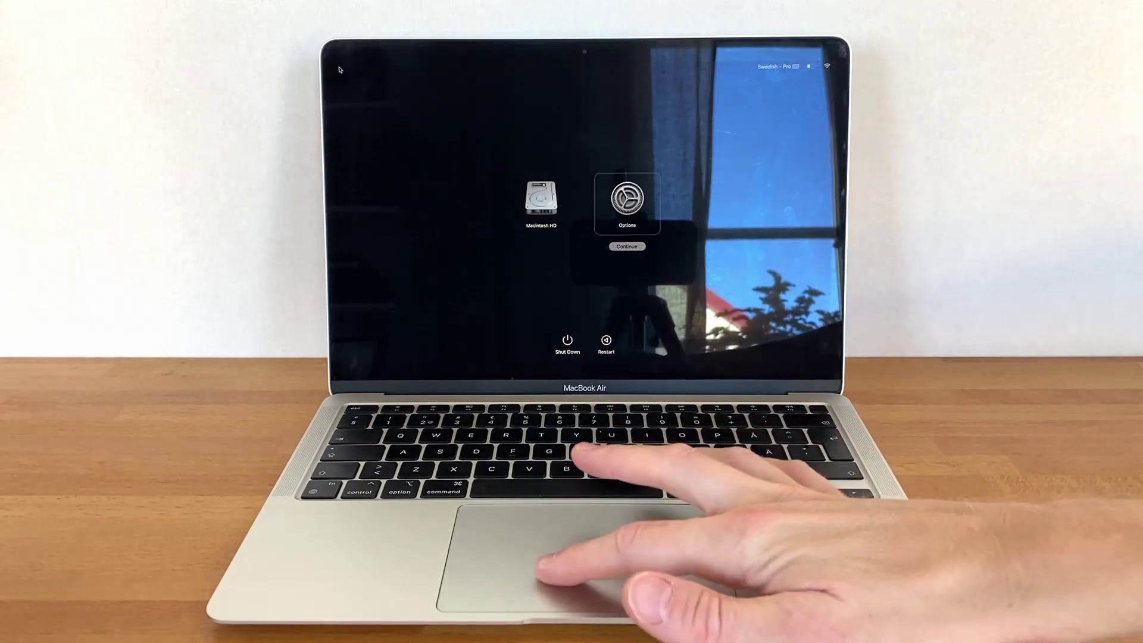
{"action": "left_click", "coordinate": [542, 199]}
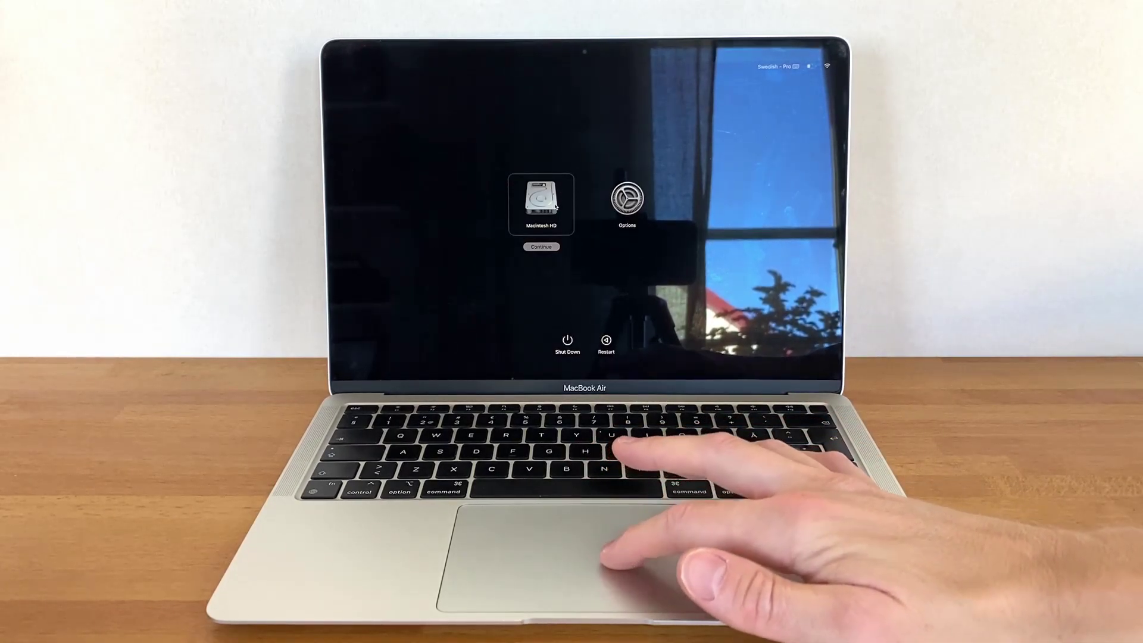
{"action": "left_click", "coordinate": [627, 199]}
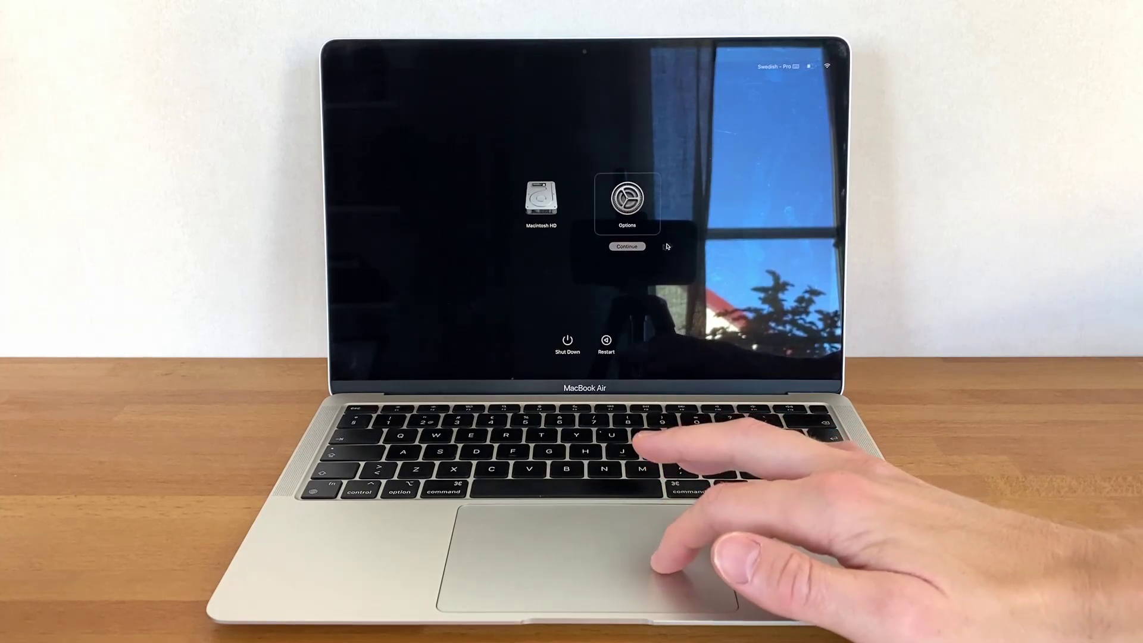